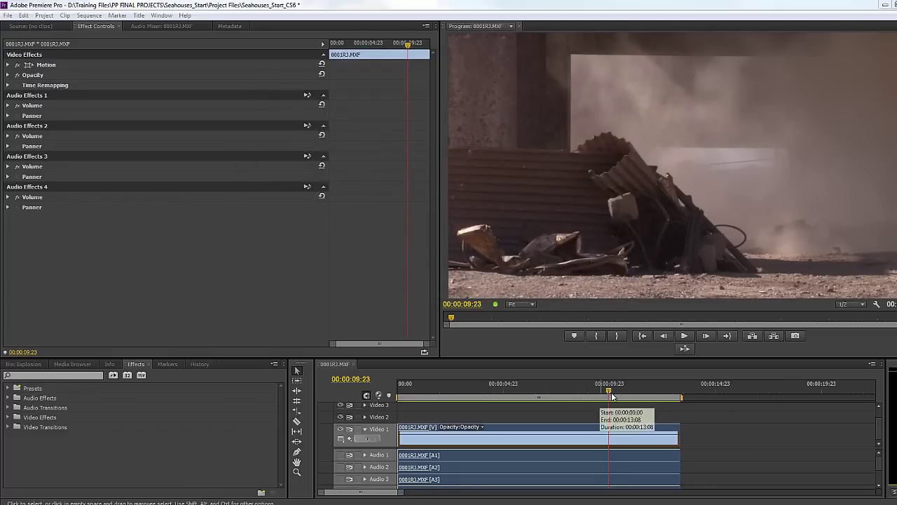
Step: Scrub the playhead back from 00:00:09:23 to where the man runs out of the dust
drag(609, 390, 525, 401)
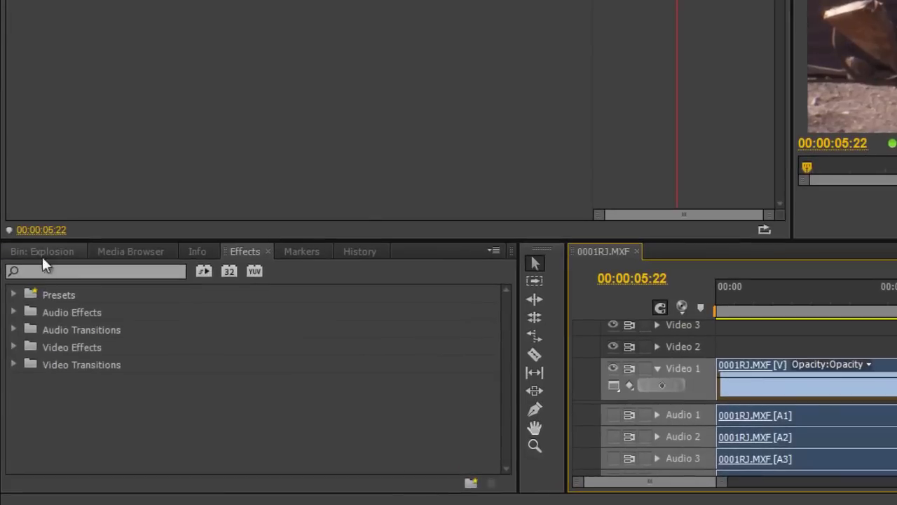
Step: Show the Explosion bin in List View to see that both 0001RJ.MXF items run at 23.976 fps
click(24, 364)
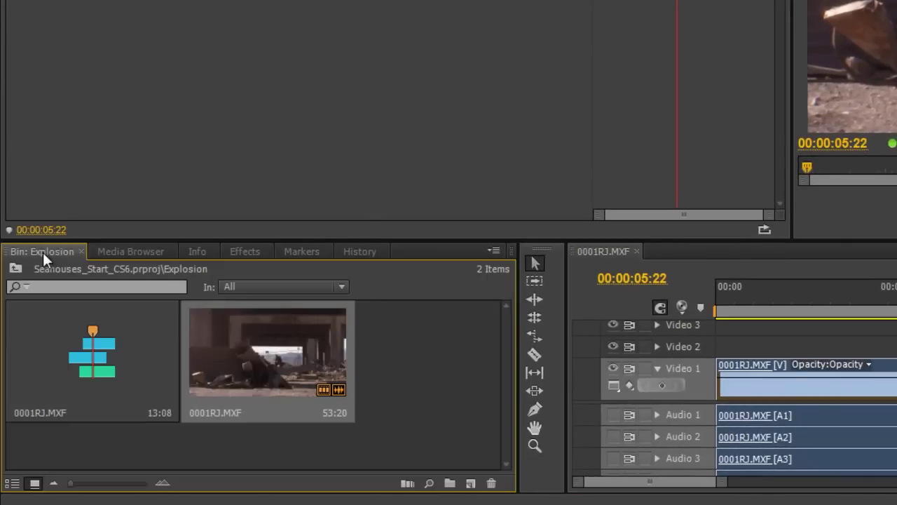
click(14, 484)
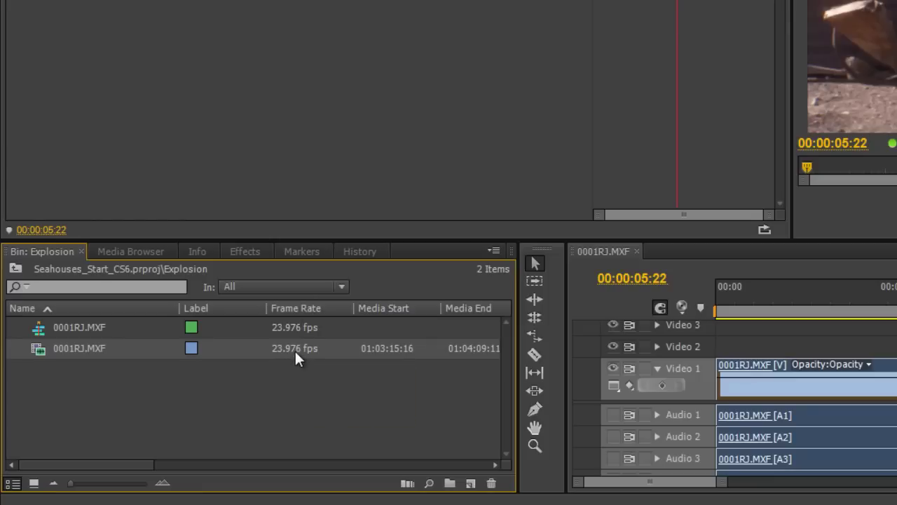
mouse_move(295, 358)
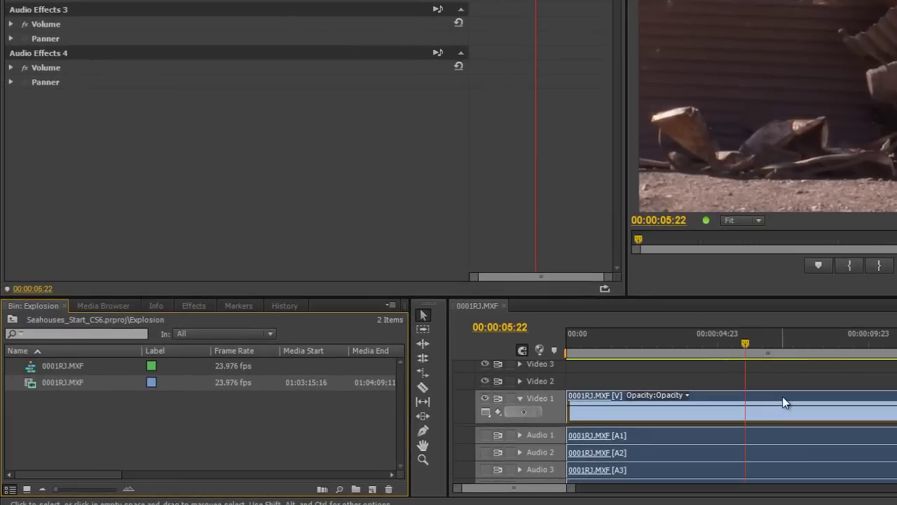
Step: Search the effects for 'pos' and drop Posterize Time onto the 0001RJ.MXF clip on Video 1
click(782, 396)
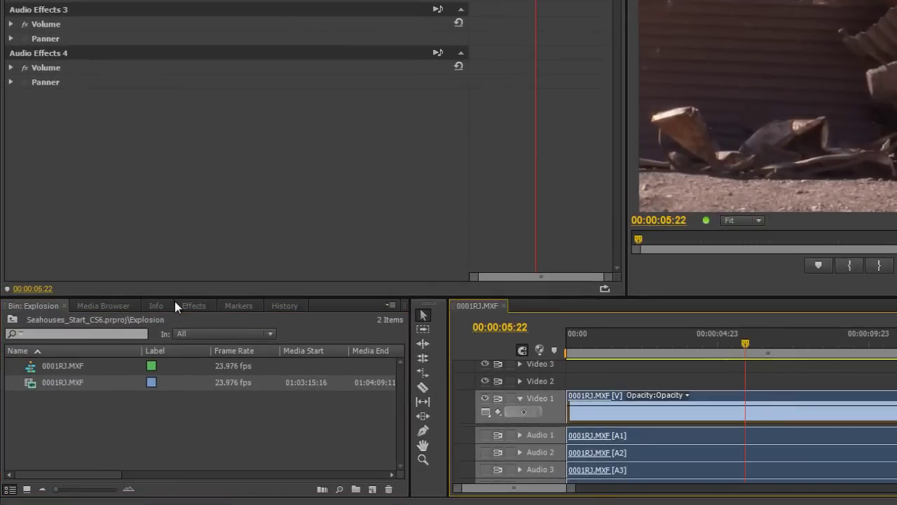
click(195, 306)
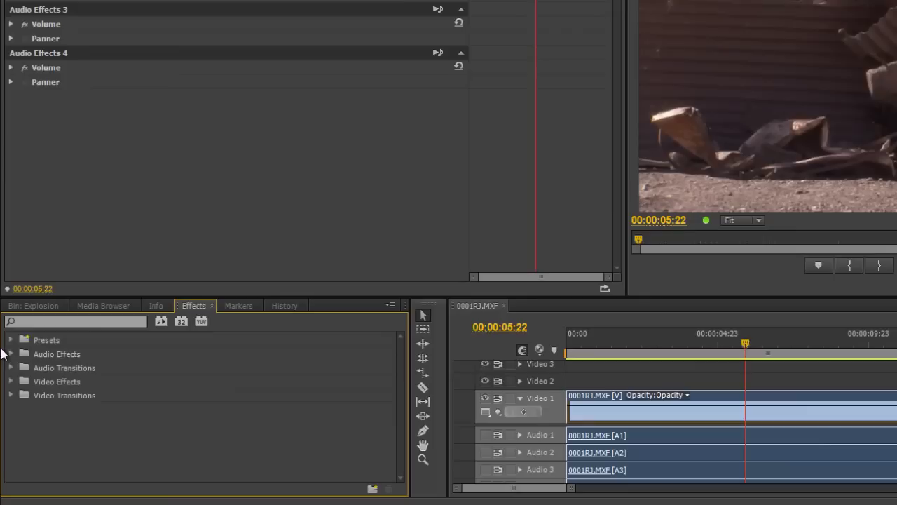
click(33, 322)
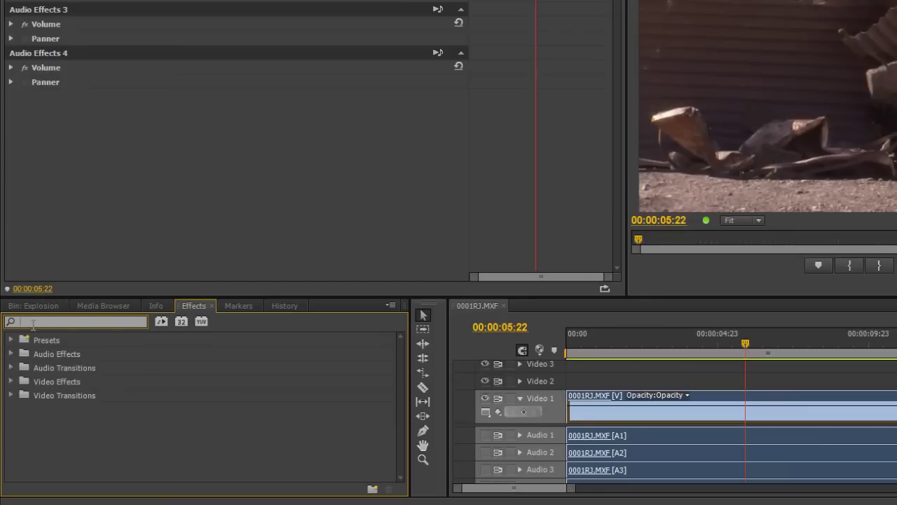
text(post)
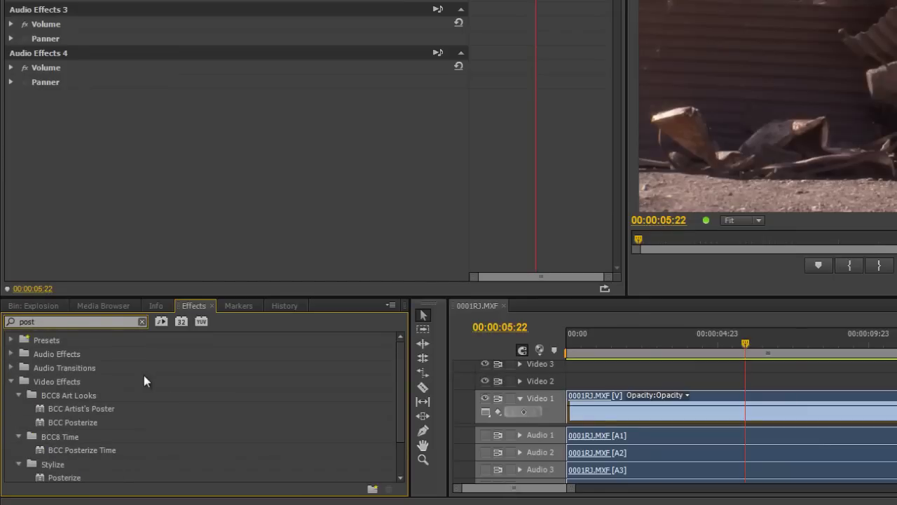
scroll(144, 381, down, 2)
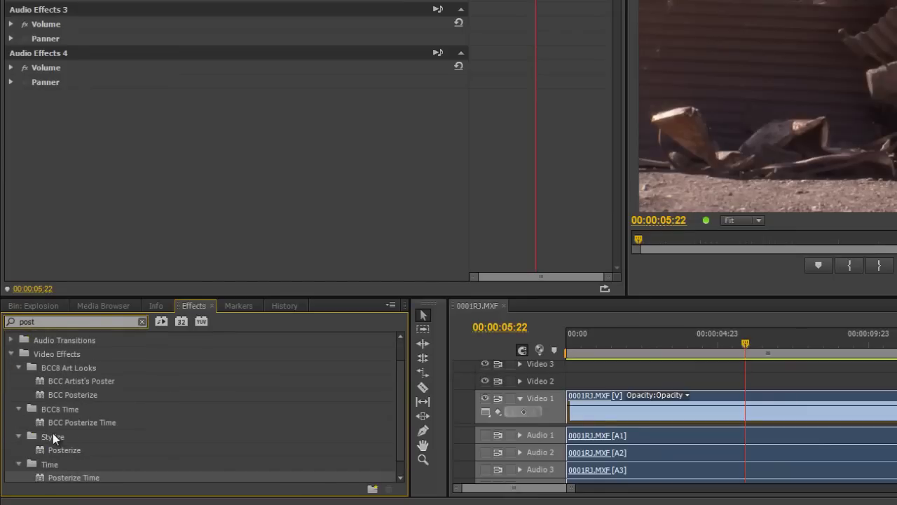
scroll(88, 443, down, 1)
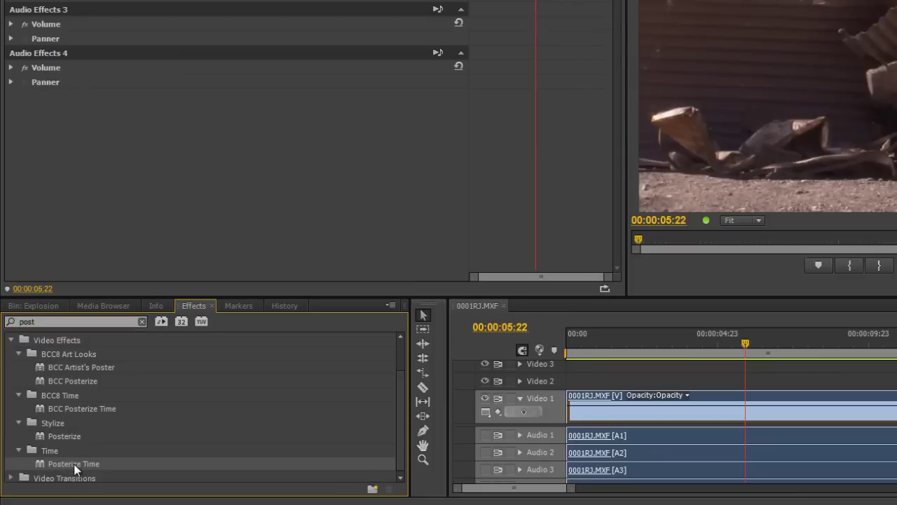
drag(75, 469, 763, 397)
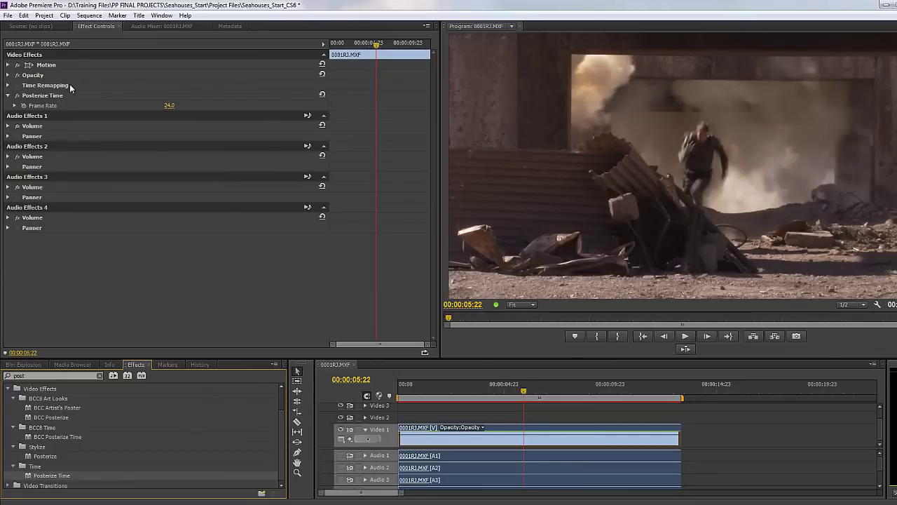
Step: Expand Posterize Time's Frame Rate, preview the effect at 24.0, and scrub back to about four seconds
click(14, 106)
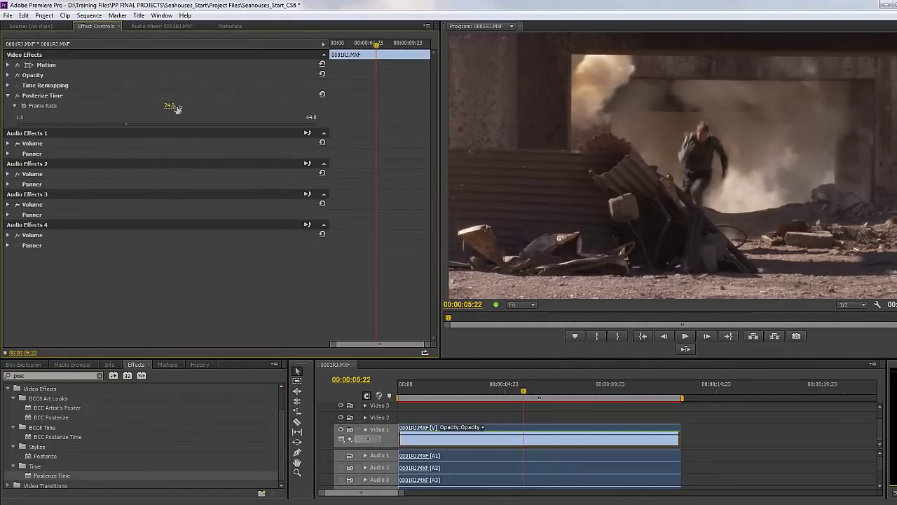
key(space)
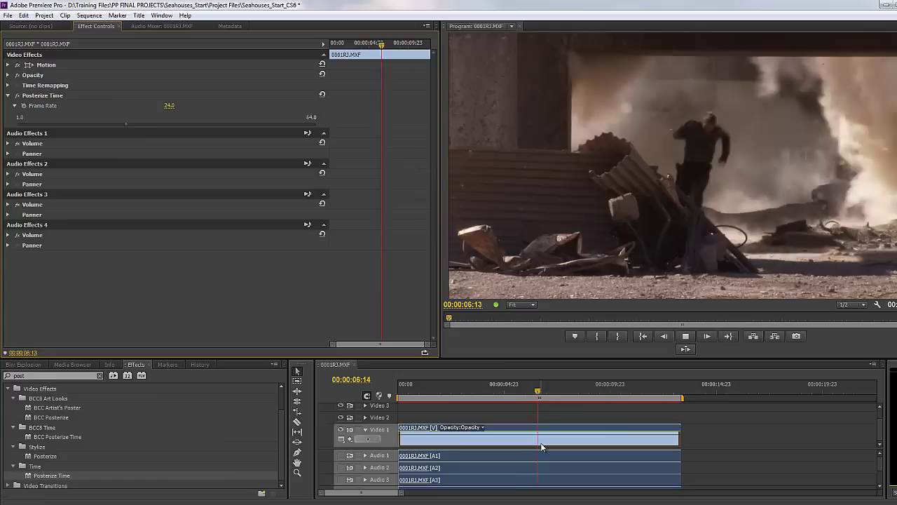
key(space)
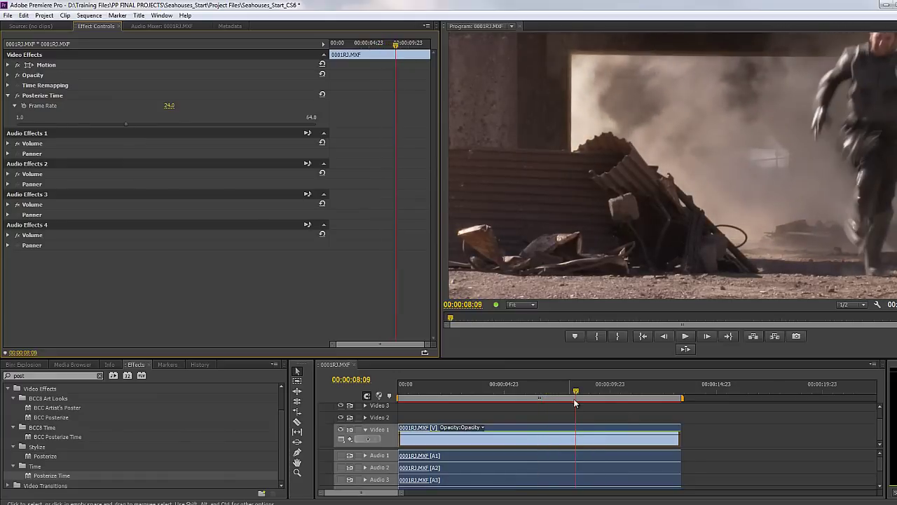
drag(574, 398, 499, 401)
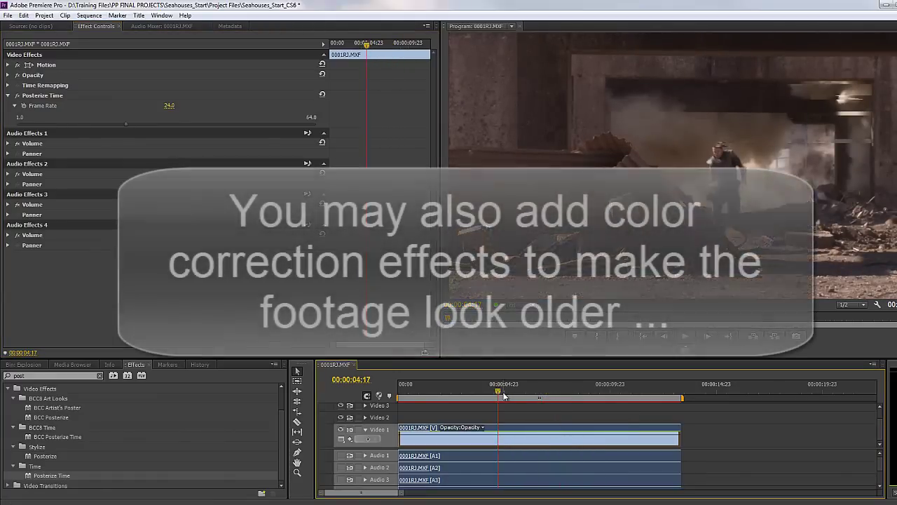
drag(499, 400, 484, 395)
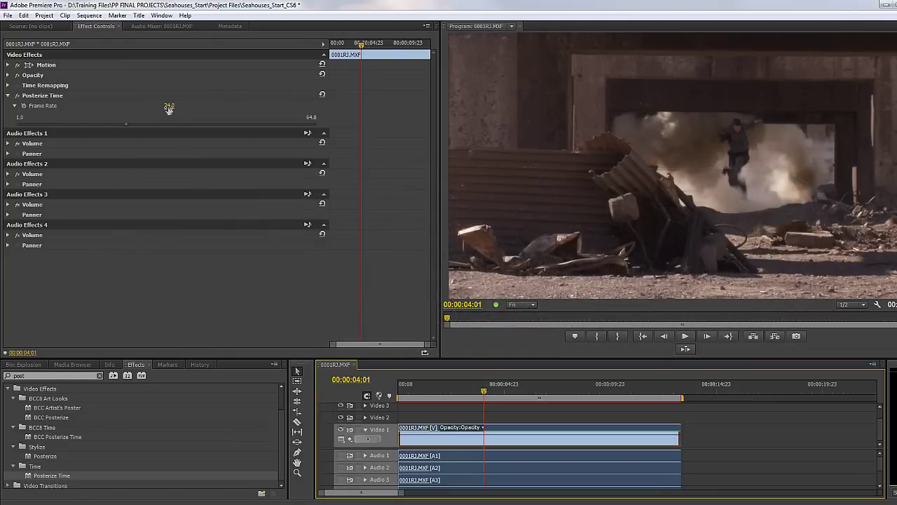
Step: Change the Posterize Time frame rate to 18 and play the sequence from the start
click(169, 107)
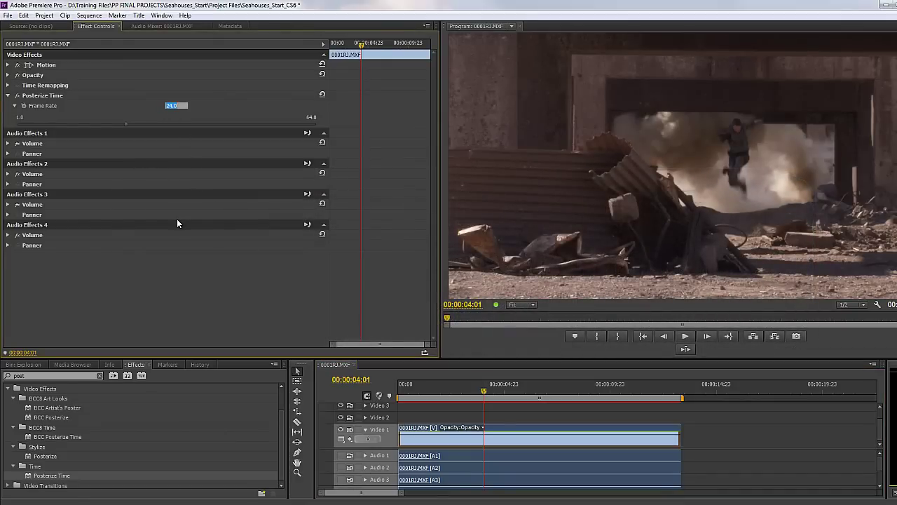
text(18)
key(Return)
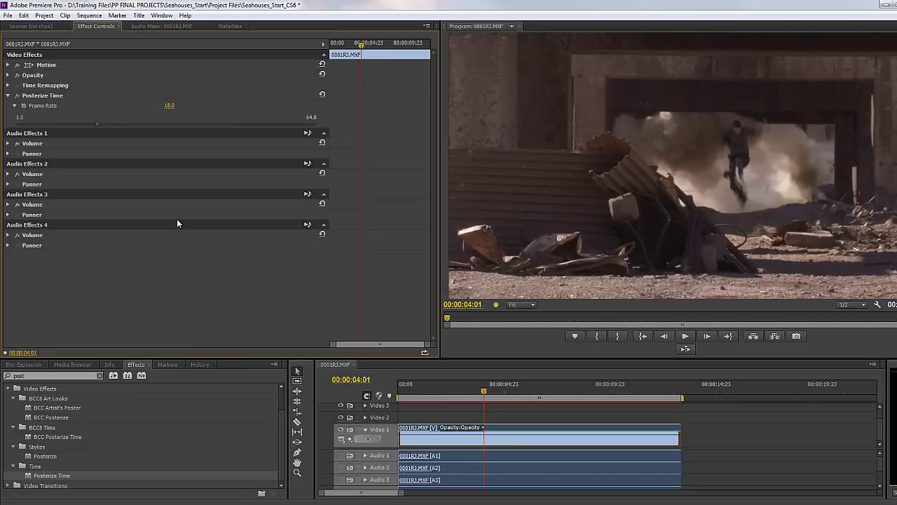
click(486, 389)
key(Home)
key(space)
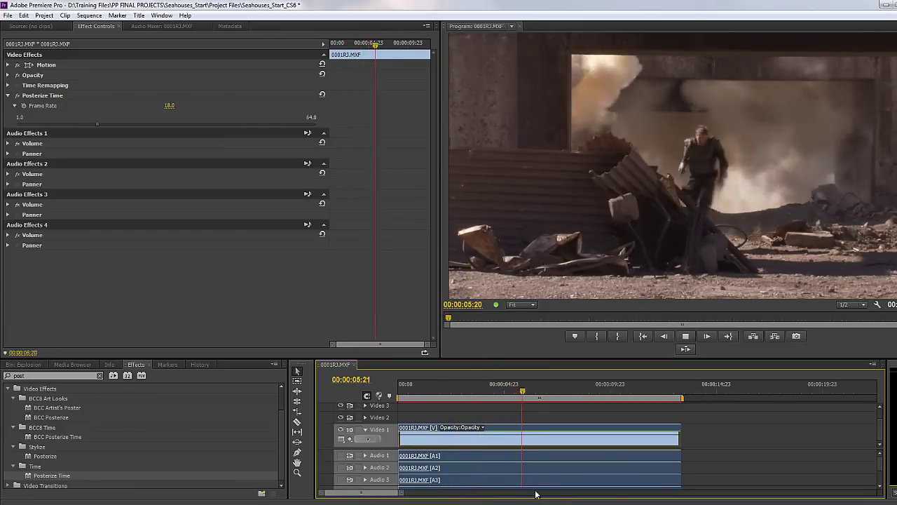
Step: Set the Posterize Time frame rate to 12 and preview the sequence from the start
key(space)
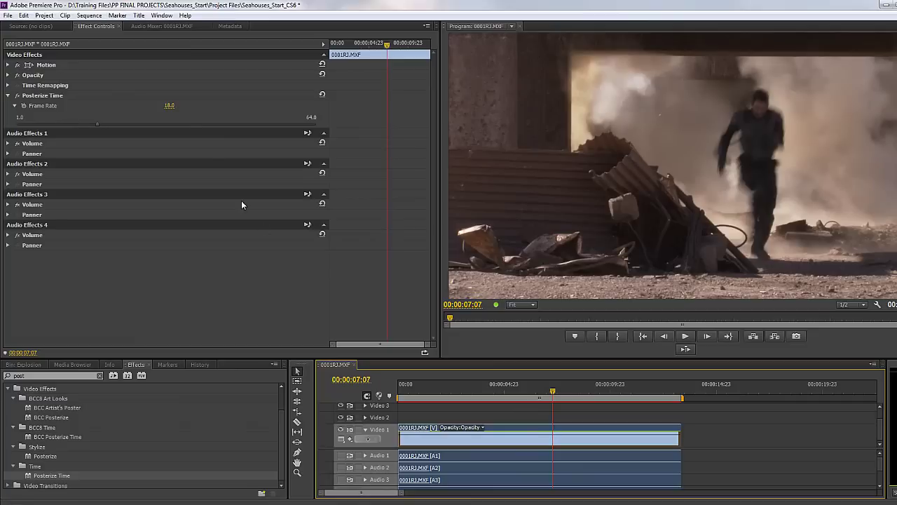
click(170, 105)
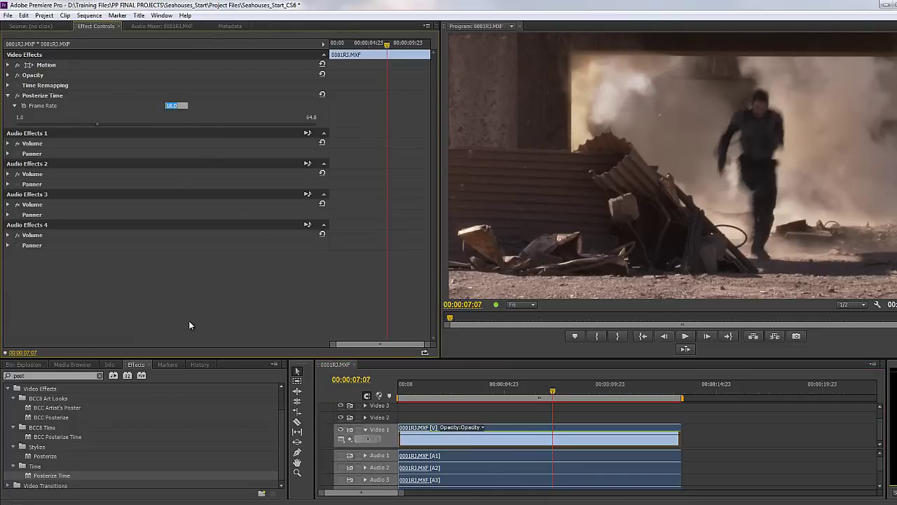
text(12)
key(Return)
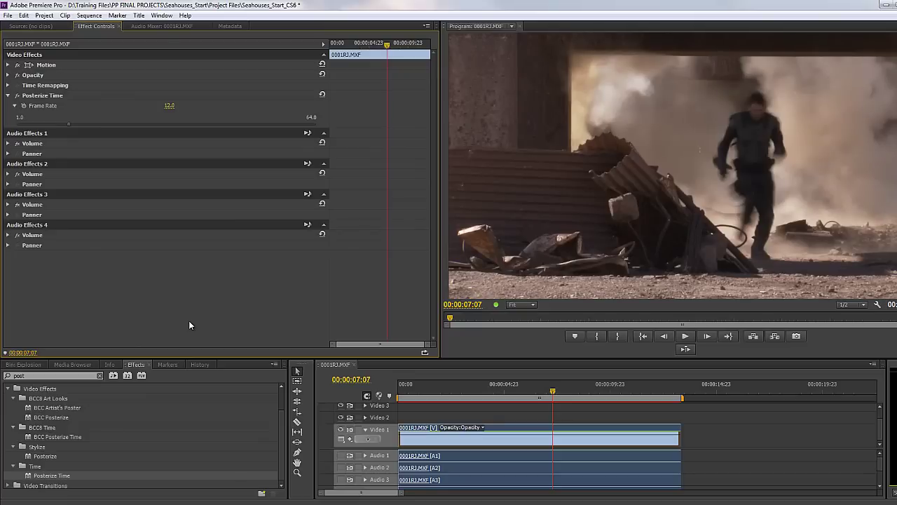
key(Home)
key(space)
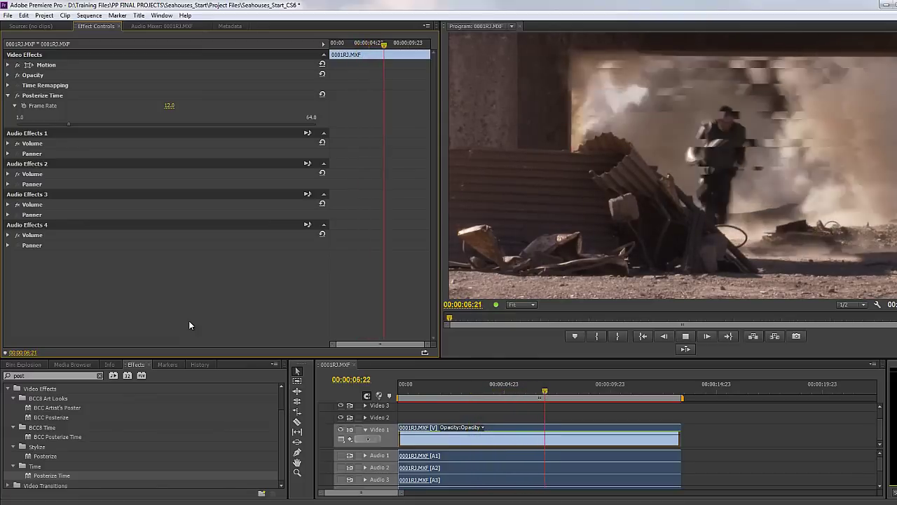
key(space)
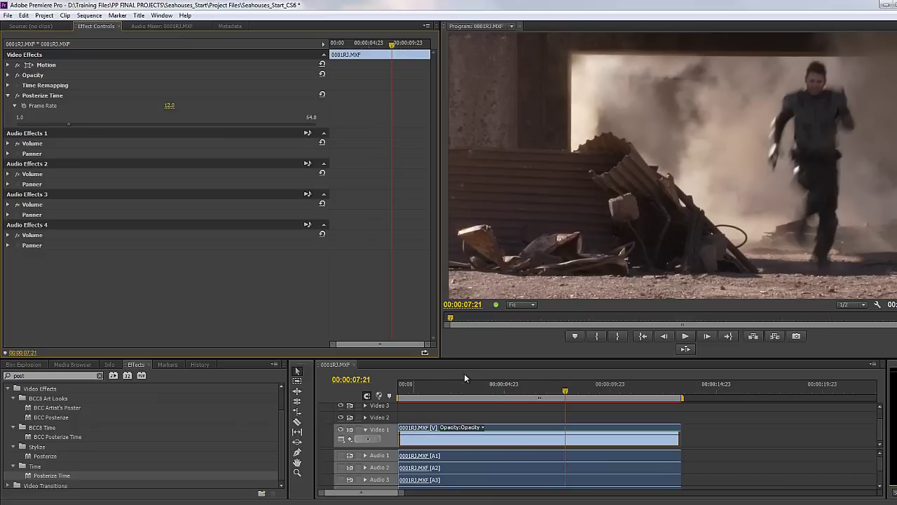
Step: Set the frame rate to 6, replay from the start, then nudge the playhead back
click(169, 105)
text(6)
key(Return)
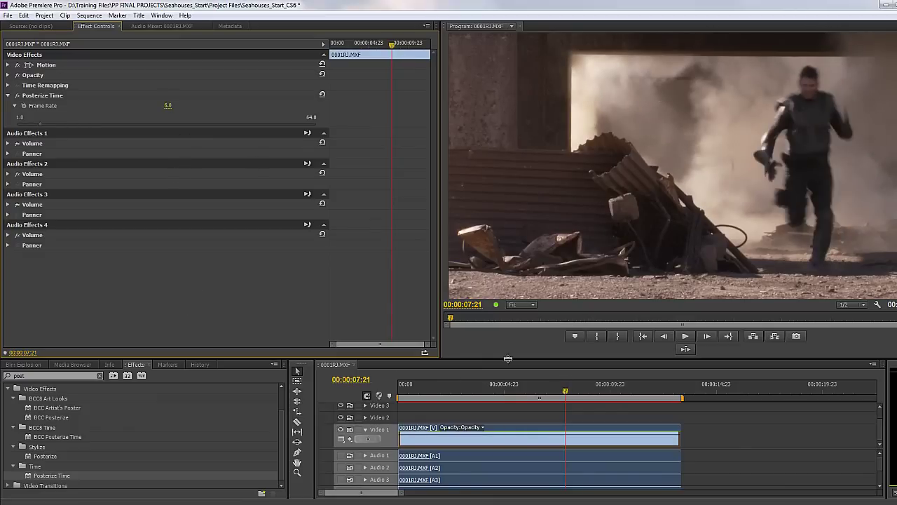
click(559, 397)
key(Home)
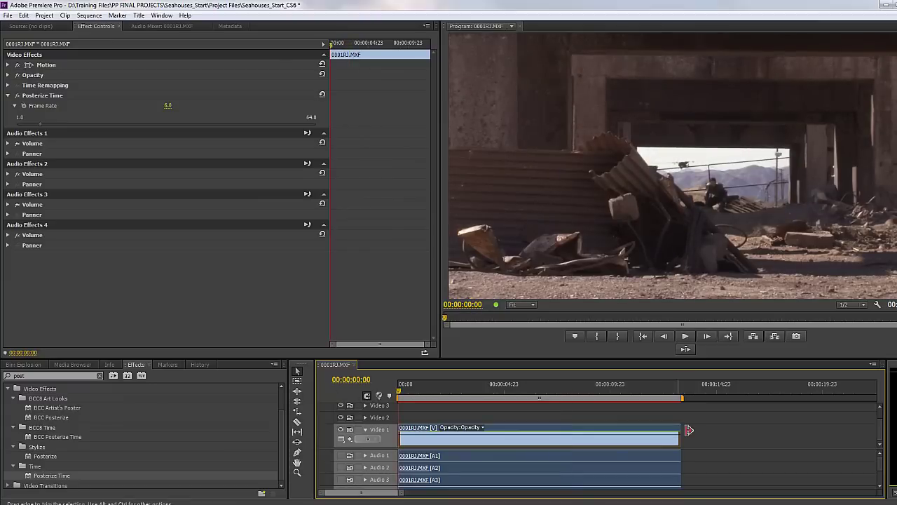
key(space)
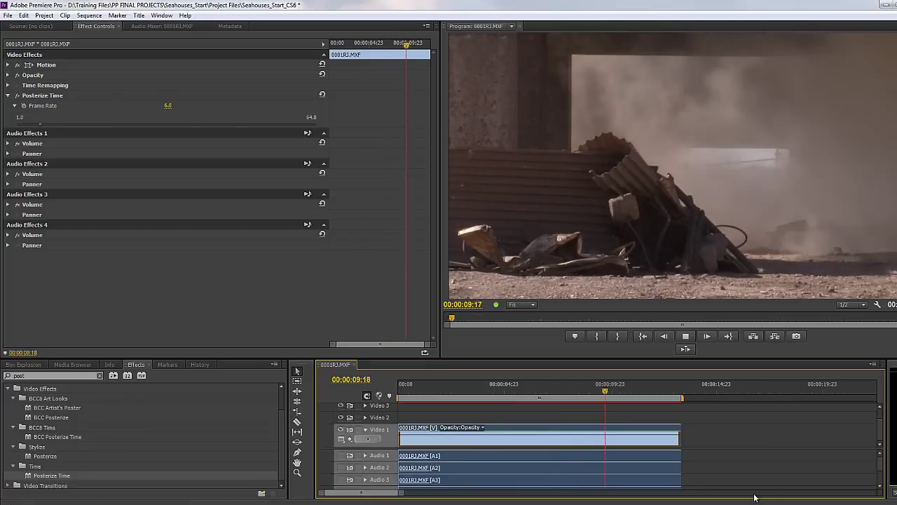
key(space)
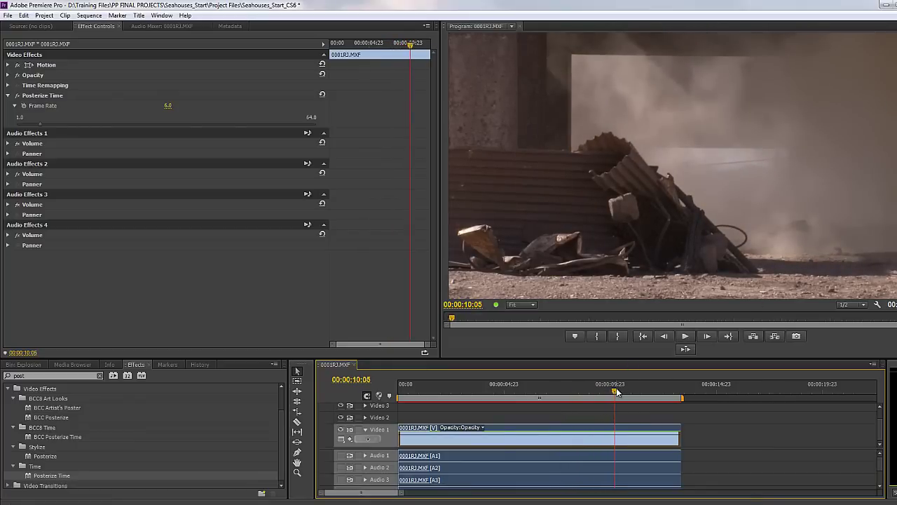
drag(616, 392, 400, 394)
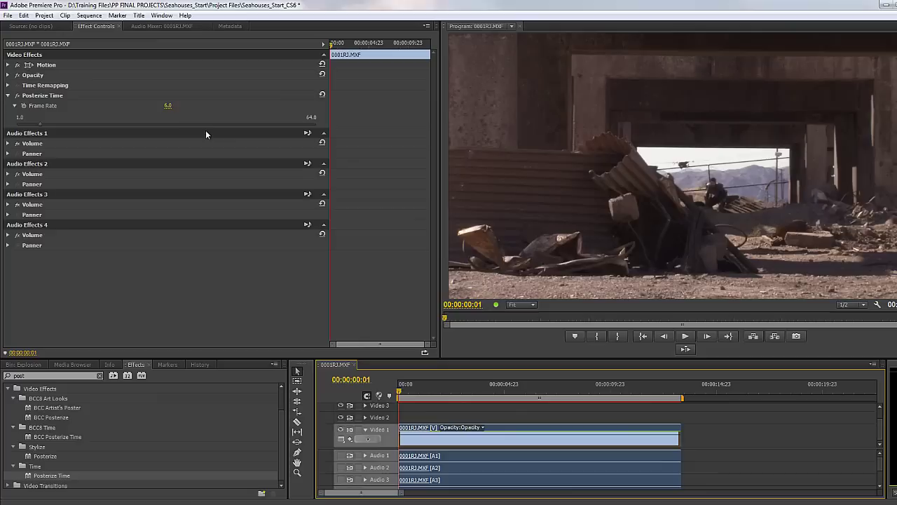
Step: Set Frame Rate to 1, play the one-frame-per-second result, then return the playhead to the explosion
click(168, 105)
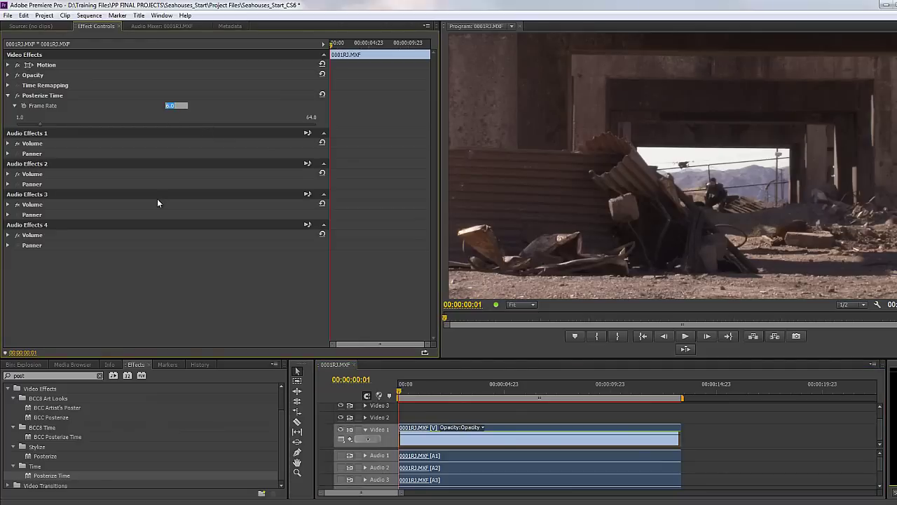
text(1)
key(Return)
key(space)
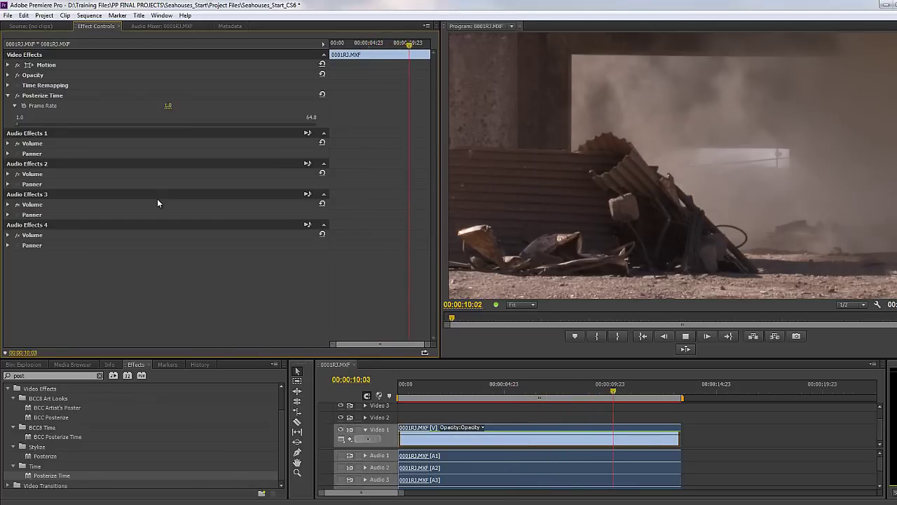
key(space)
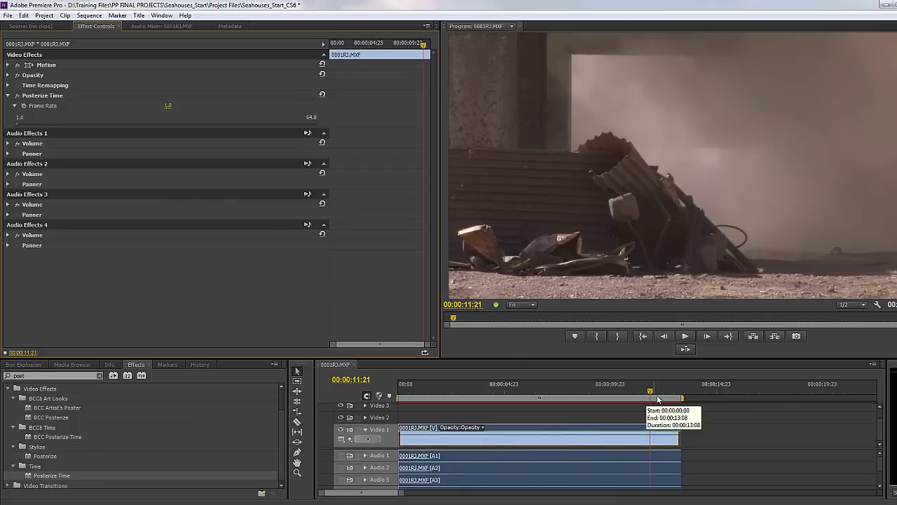
drag(649, 397, 486, 400)
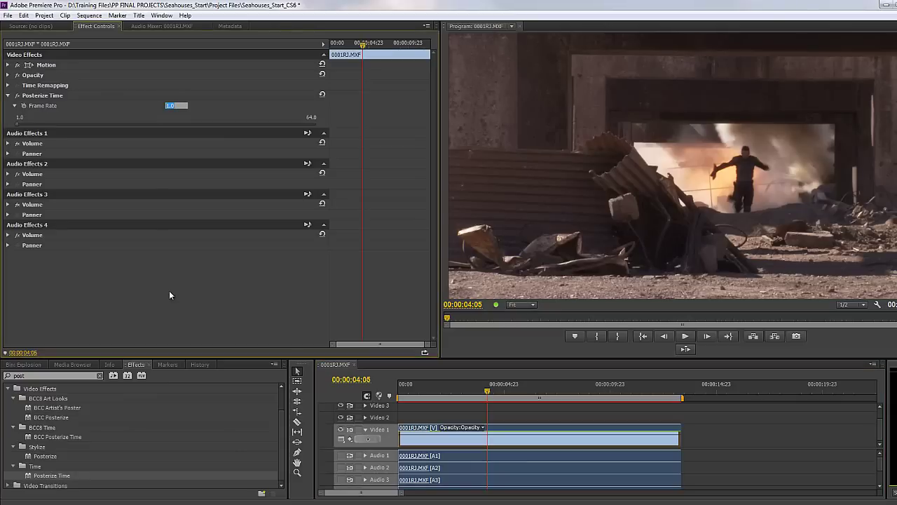
key(Return)
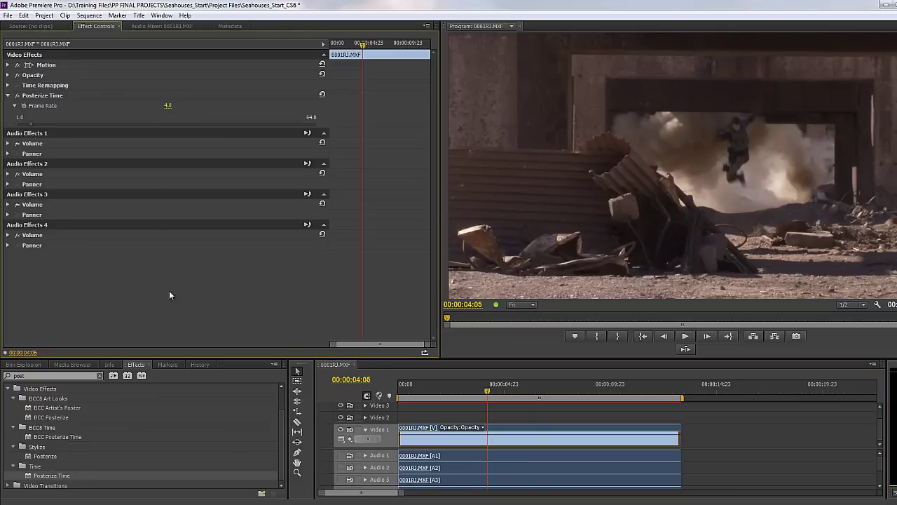
click(783, 444)
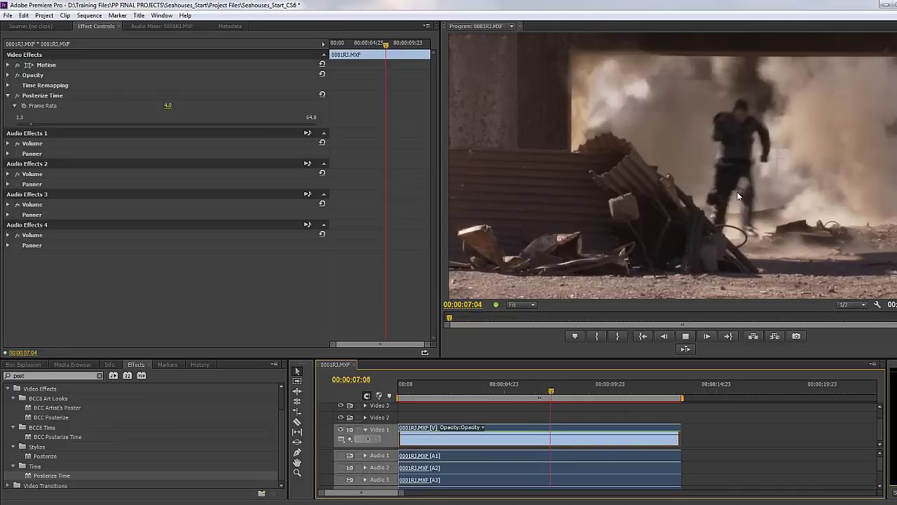
key(space)
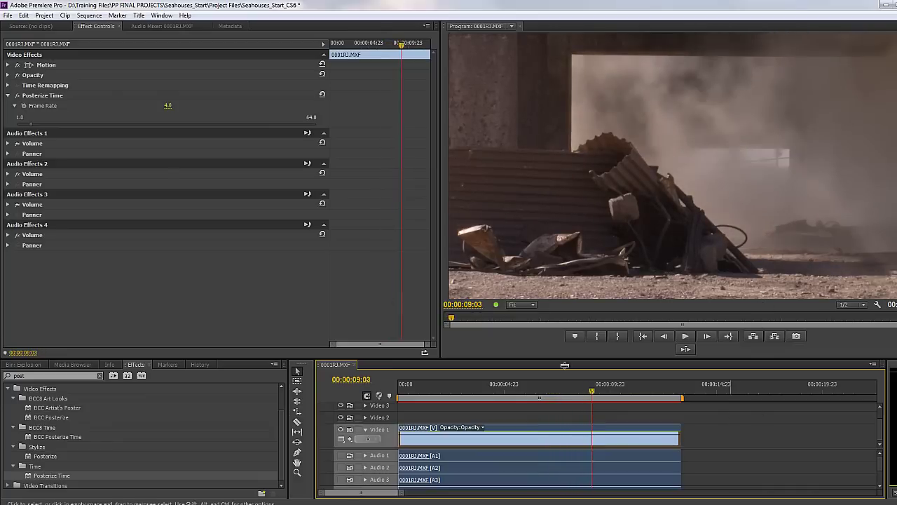
click(170, 105)
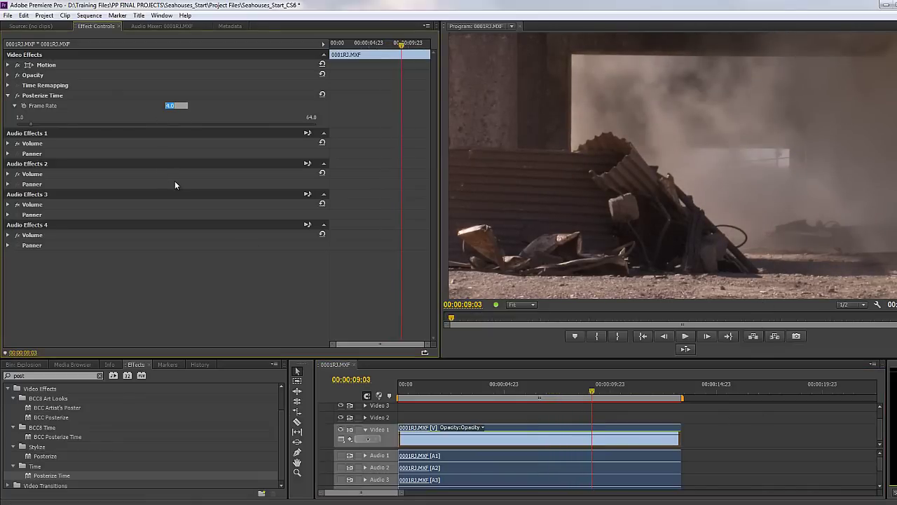
text(1)
key(Return)
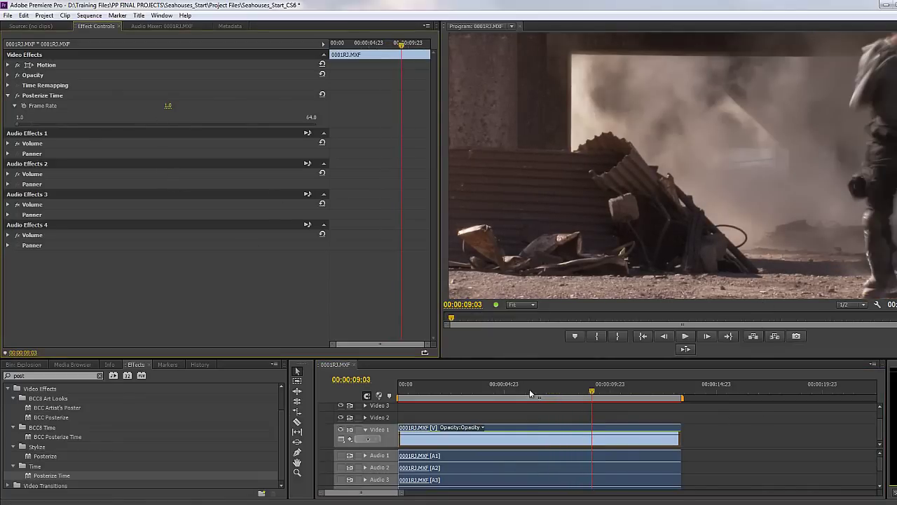
key(Home)
key(space)
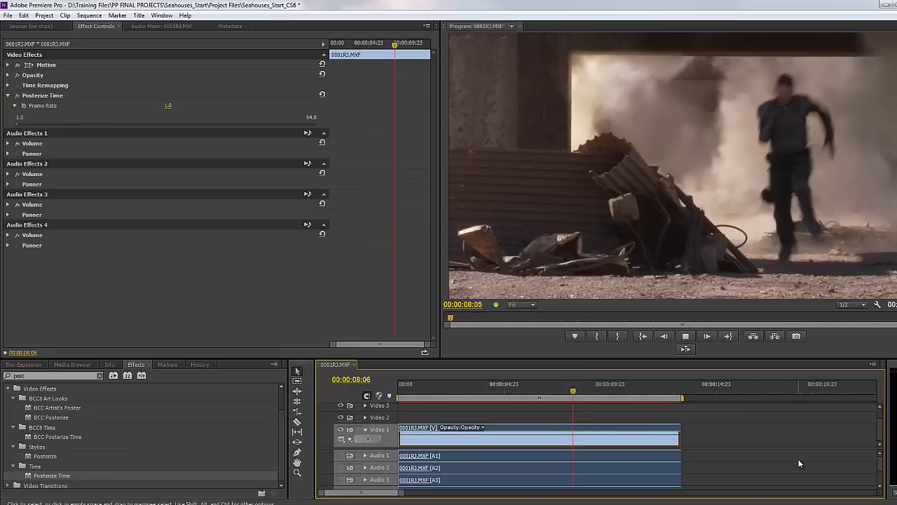
key(space)
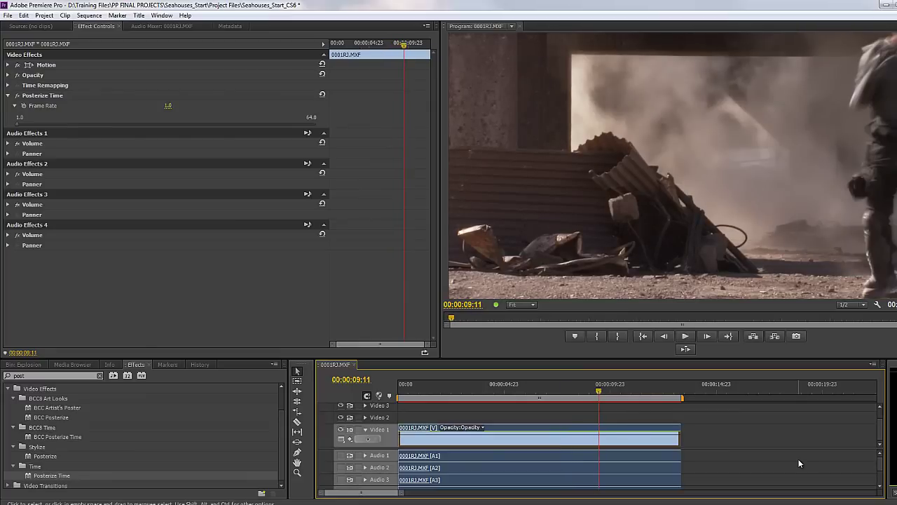
Step: Enter a frame rate of 0, jump to the sequence start, then drag Frame Rate up to 57.0
click(172, 107)
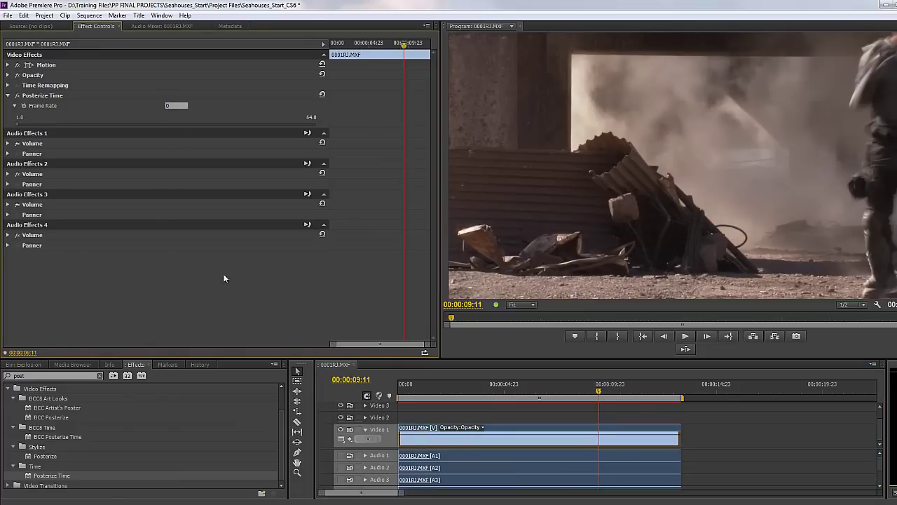
text(0)
click(532, 394)
key(Home)
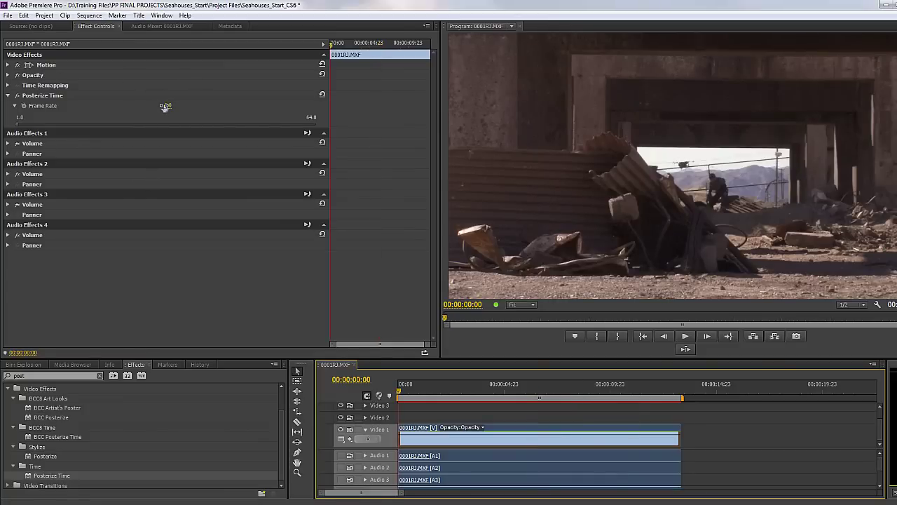
drag(165, 107, 194, 104)
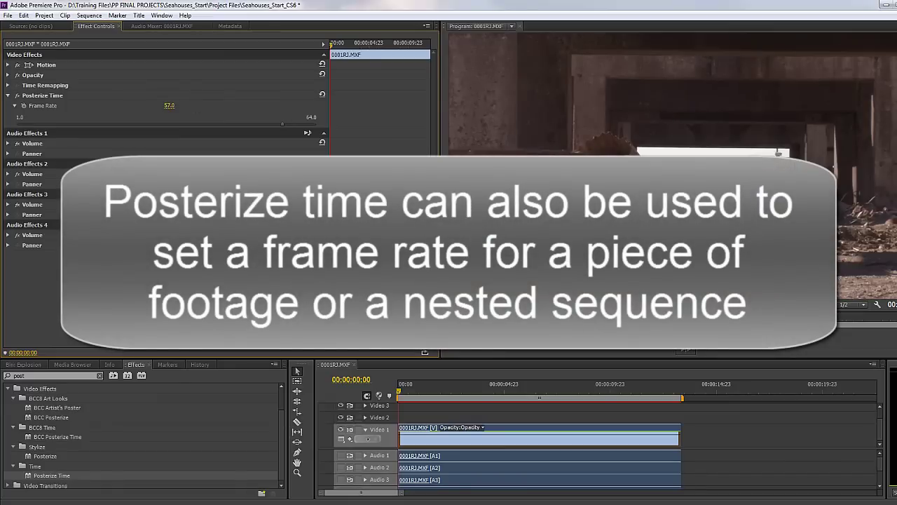